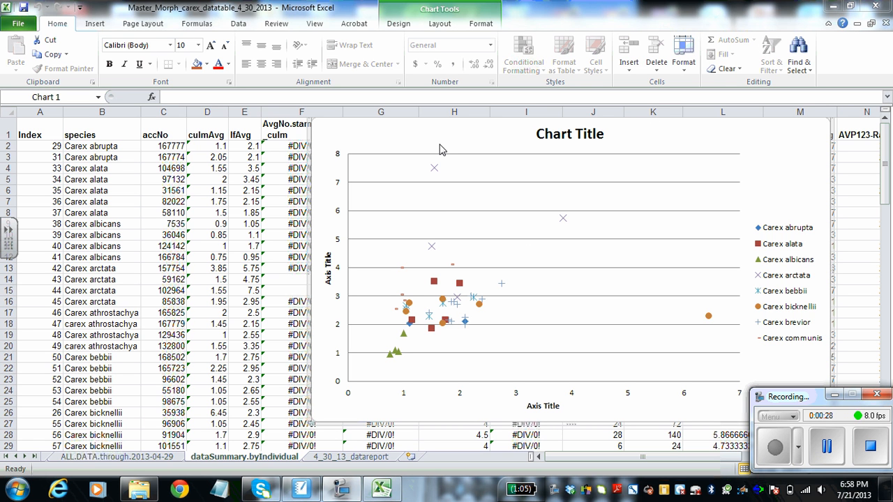
Delete the existing multi-species chart and insert a markers-only scatter chart from the Carex abrupta culmAvg and lfAvg values in D2:E3
{"action": "key", "text": "Delete"}
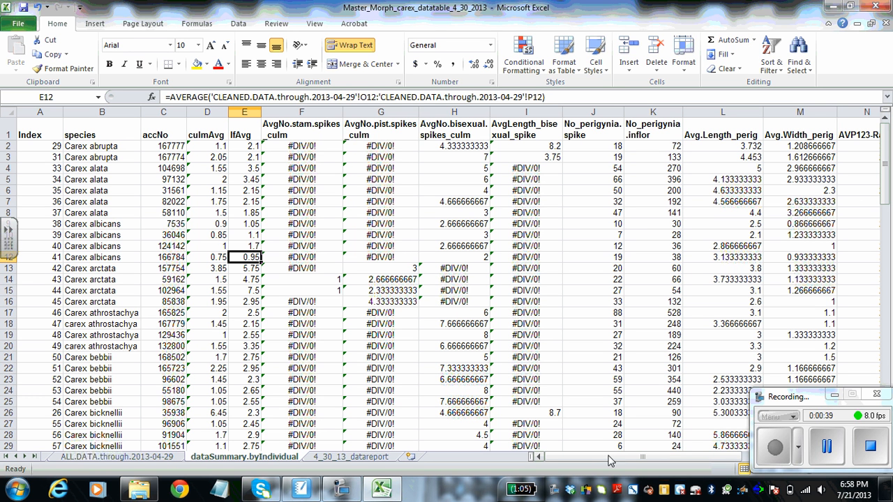
{"action": "left_click_drag", "start_coordinate": [626, 464], "coordinate": [584, 471]}
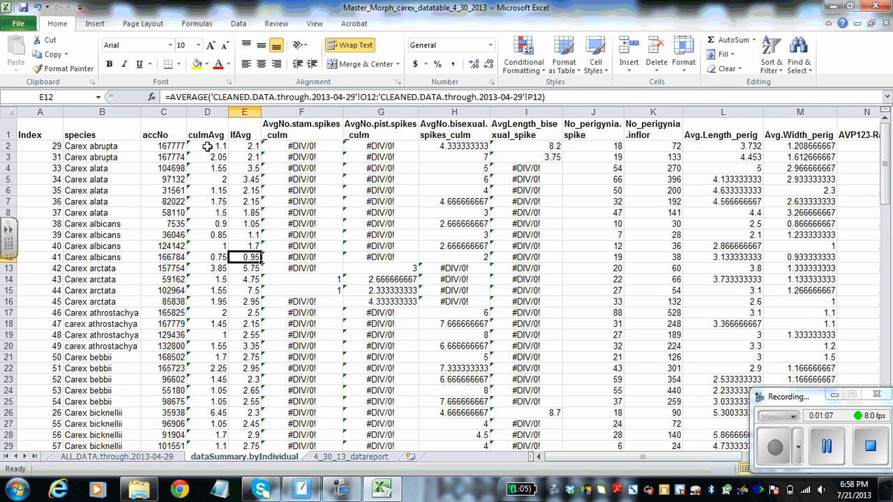
{"action": "left_click", "coordinate": [208, 146]}
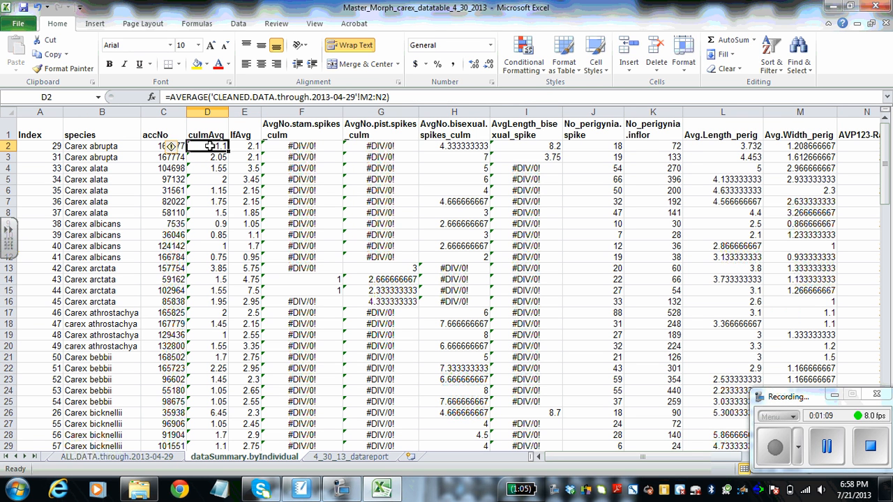
{"action": "left_click_drag", "start_coordinate": [208, 146], "coordinate": [233, 153]}
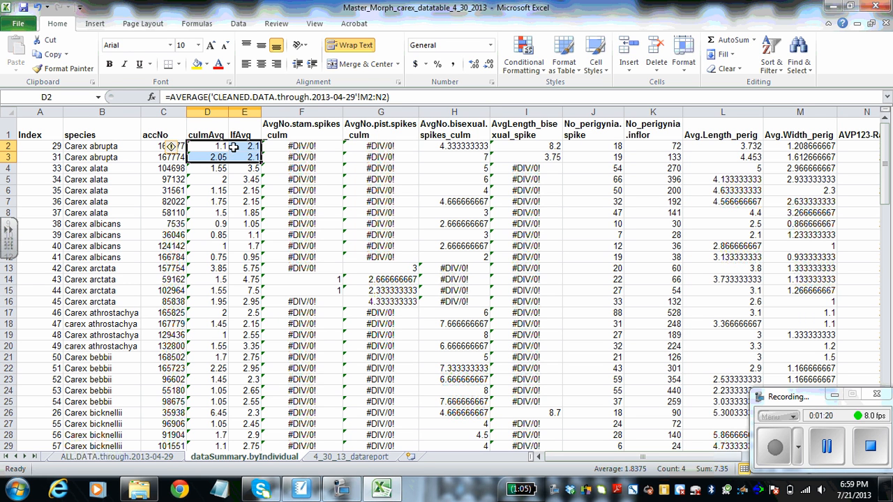
{"action": "left_click", "coordinate": [91, 26]}
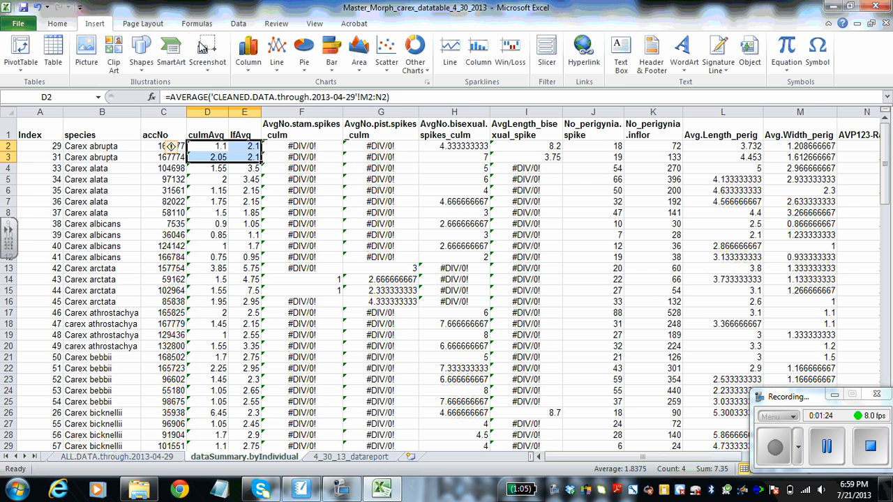
{"action": "left_click", "coordinate": [385, 55]}
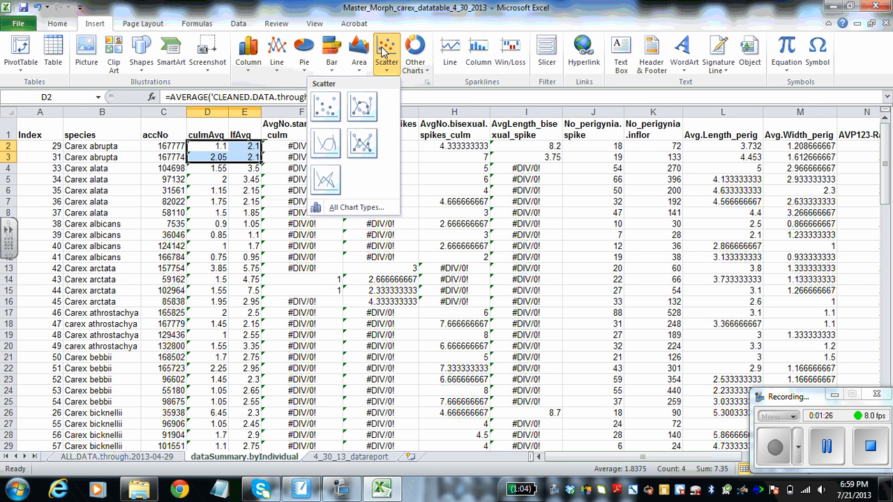
{"action": "left_click", "coordinate": [329, 110]}
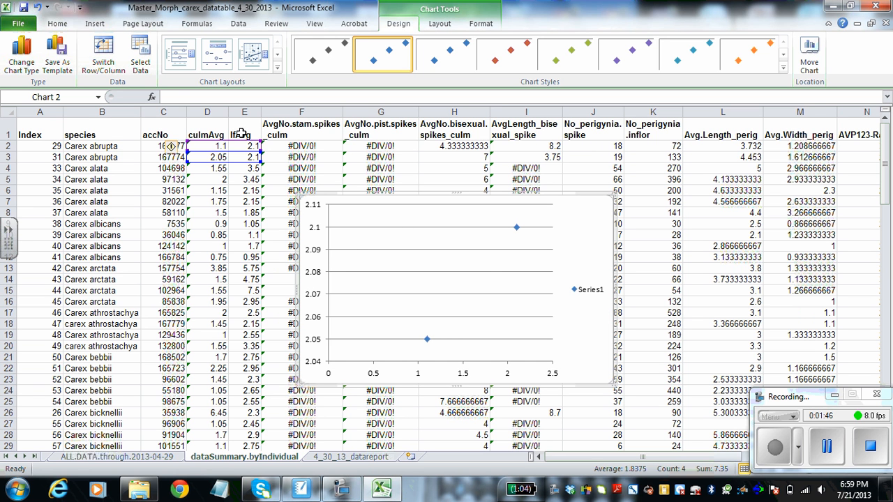
Name the new scatter chart's only data series from the species cell B2, Carex abrupta
{"action": "left_click", "coordinate": [142, 59]}
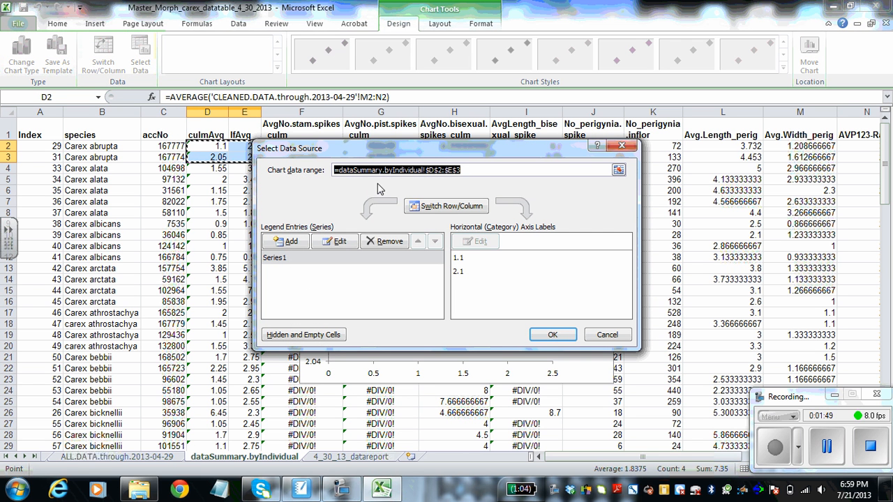
{"action": "left_click", "coordinate": [275, 259]}
{"action": "left_click", "coordinate": [337, 242]}
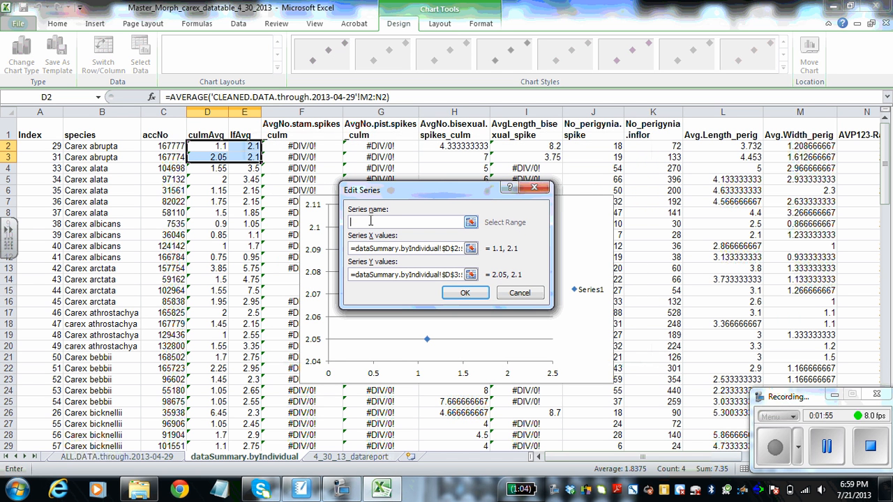
{"action": "left_click", "coordinate": [94, 146]}
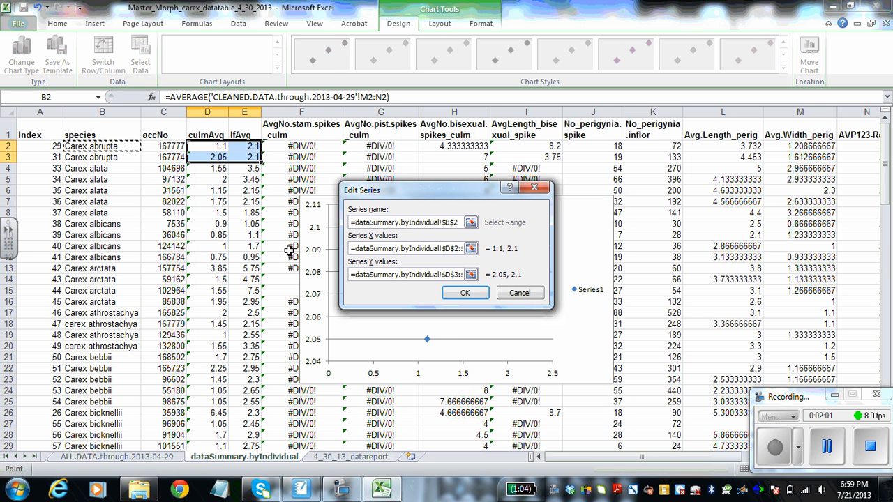
{"action": "left_click", "coordinate": [479, 296]}
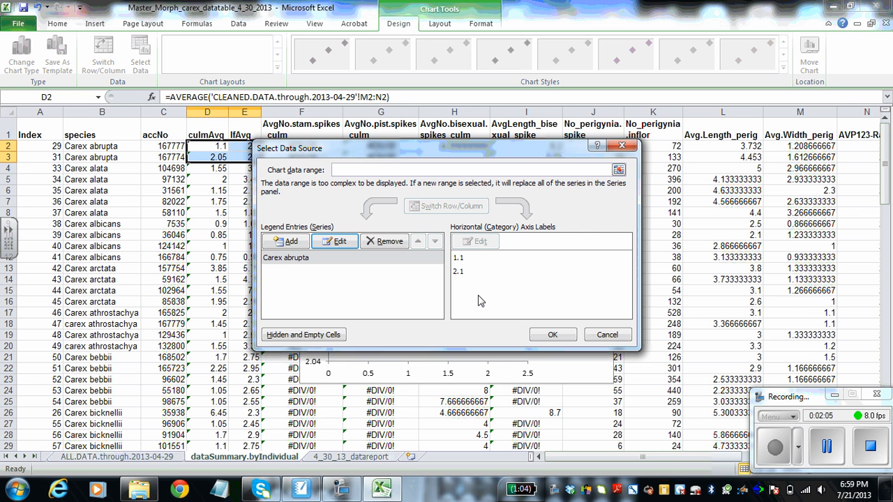
{"action": "left_click", "coordinate": [552, 336]}
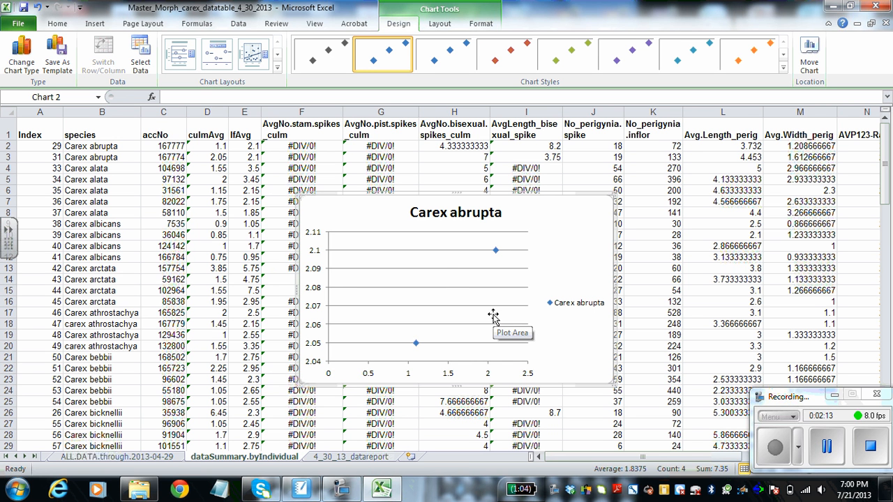
Add a second chart series named from cell B4, Carex alata, with the culmAvg values D4:D8 as its X values
{"action": "left_click", "coordinate": [444, 282]}
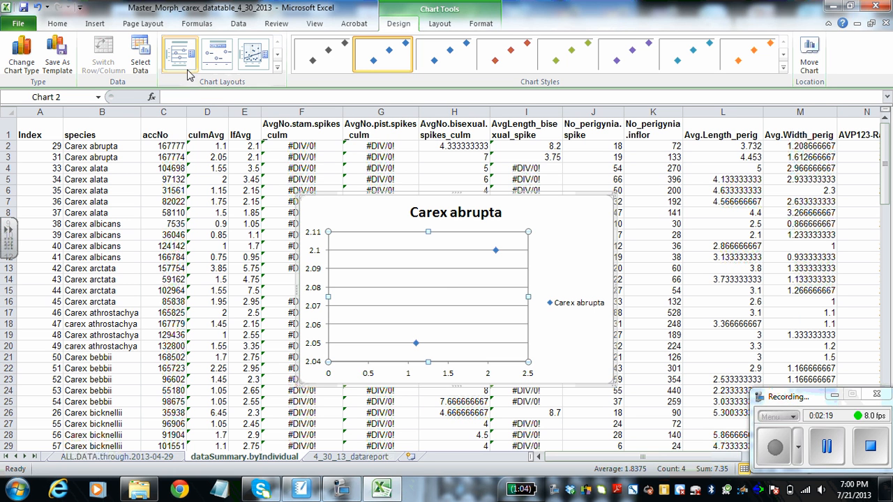
{"action": "left_click", "coordinate": [141, 66]}
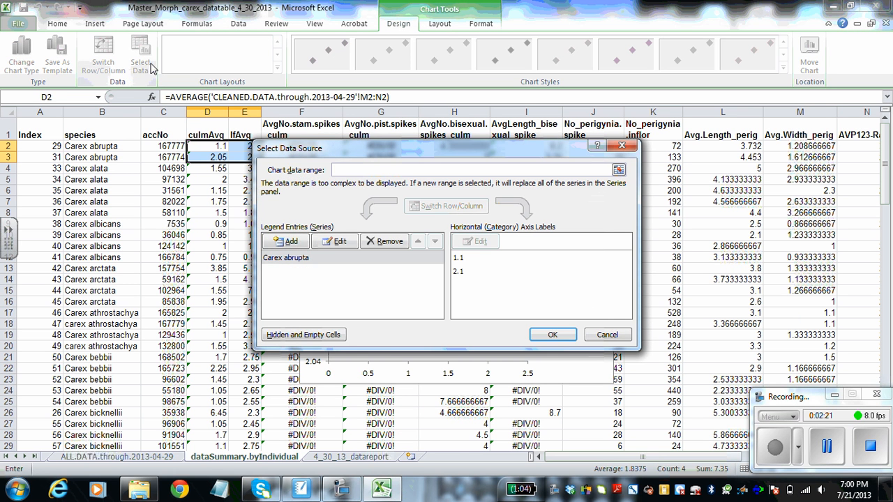
{"action": "left_click", "coordinate": [278, 242]}
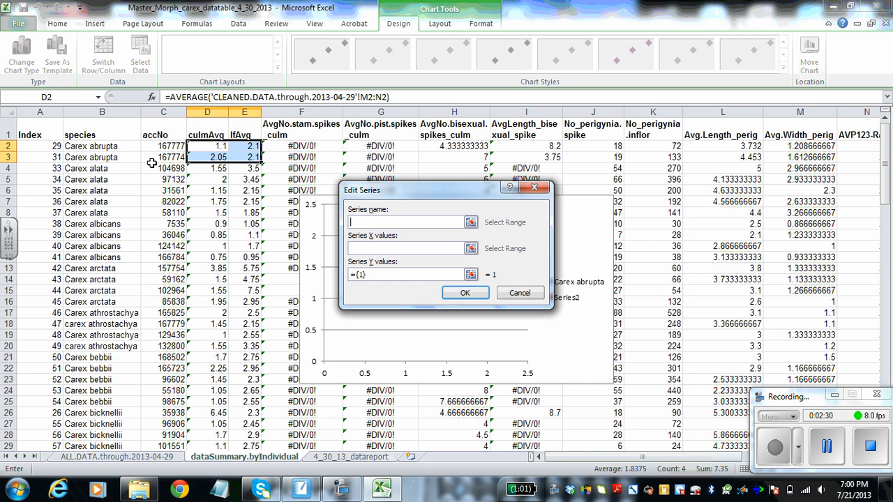
{"action": "left_click", "coordinate": [104, 170]}
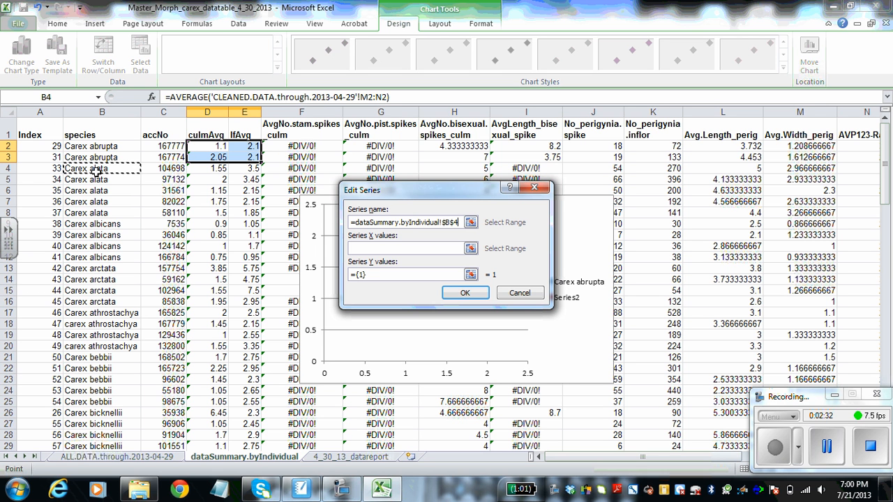
{"action": "left_click", "coordinate": [383, 249]}
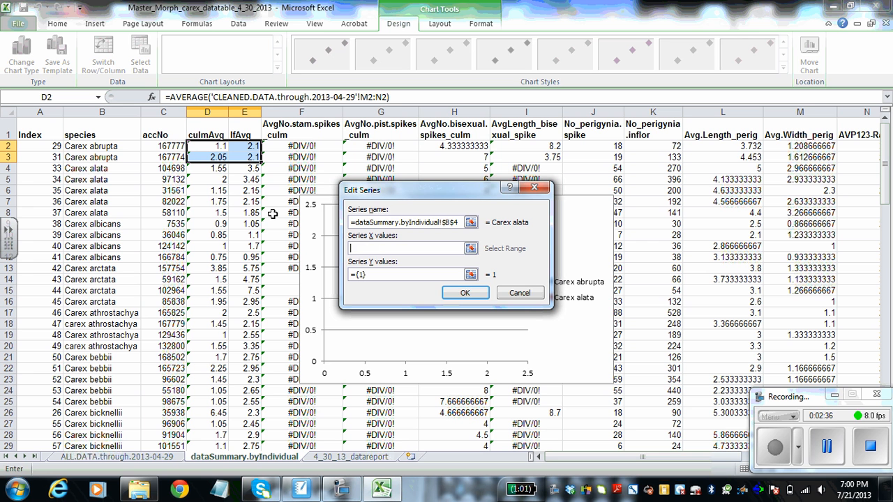
{"action": "left_click", "coordinate": [218, 170]}
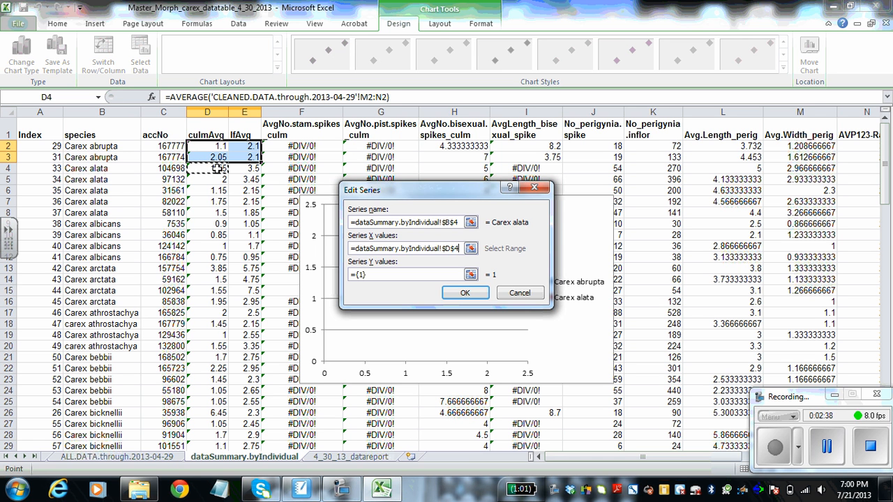
{"action": "left_click_drag", "start_coordinate": [217, 175], "coordinate": [215, 212]}
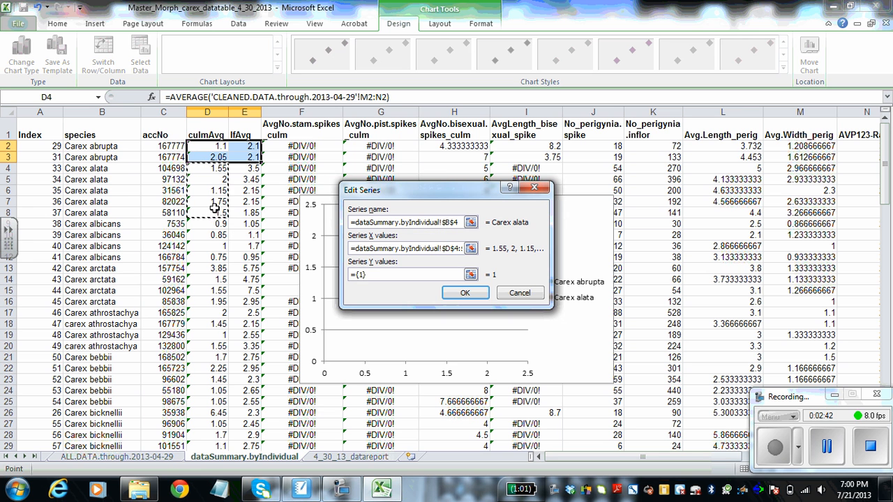
Set the Carex alata series' Y values to the lfAvg range E4:E8 and apply the data source changes
{"action": "left_click", "coordinate": [380, 274]}
{"action": "key", "text": "BackSpace"}
{"action": "left_click_drag", "start_coordinate": [247, 170], "coordinate": [247, 210]}
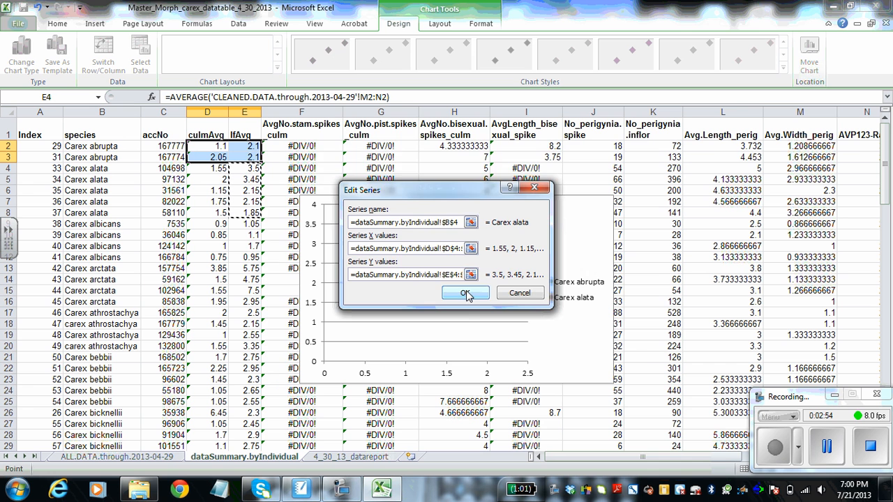
{"action": "left_click", "coordinate": [465, 292]}
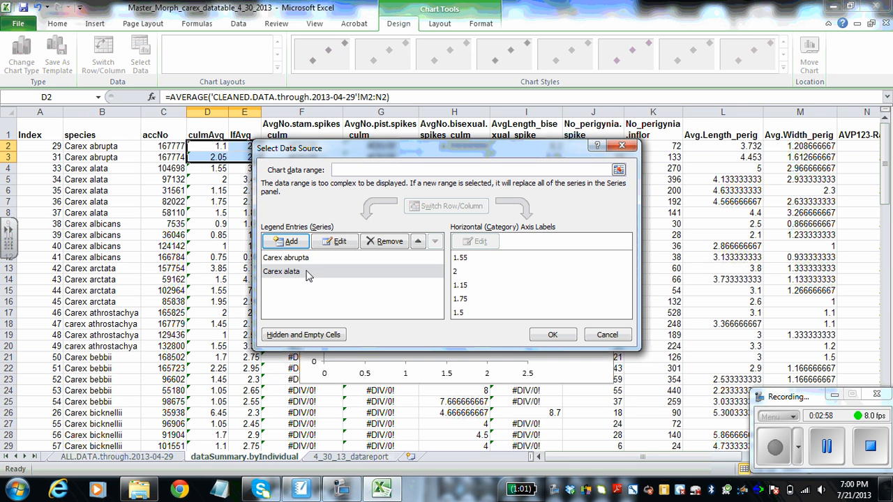
{"action": "left_click", "coordinate": [559, 339]}
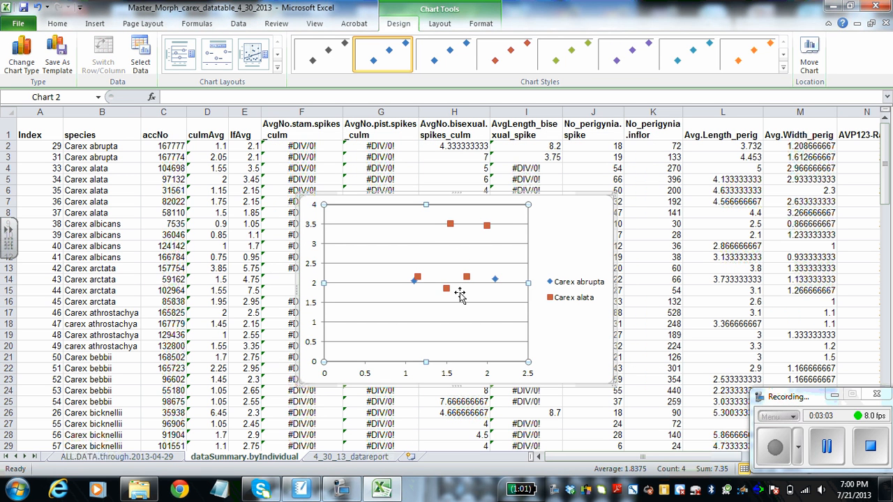
Add a third chart series named from cell B13, Carex arctata, with the culmAvg values D13:D16 as its X values
{"action": "left_click", "coordinate": [314, 221]}
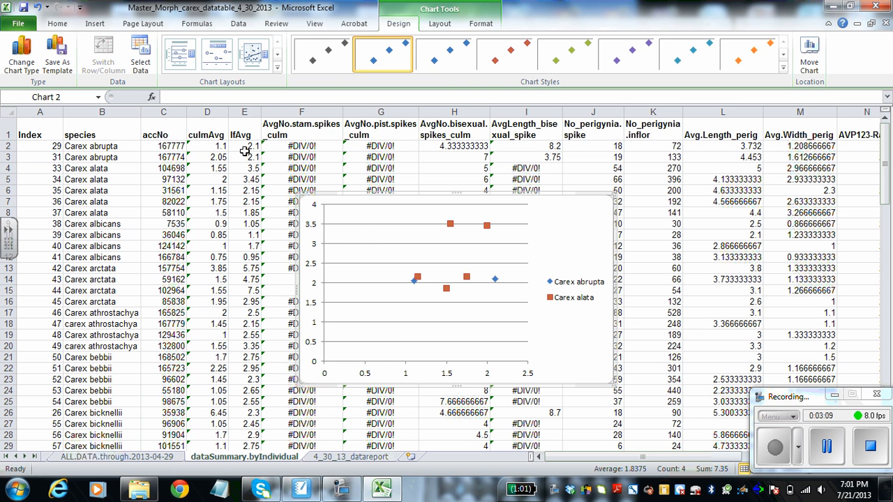
{"action": "left_click", "coordinate": [140, 59]}
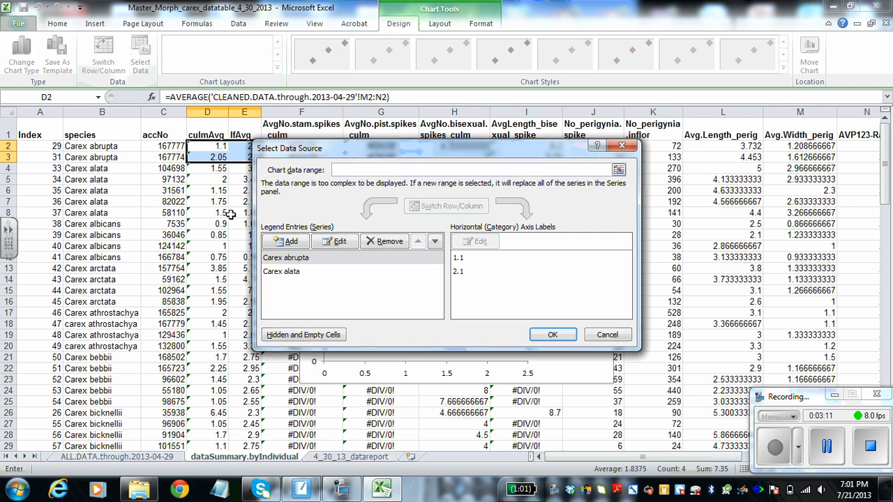
{"action": "left_click", "coordinate": [286, 242]}
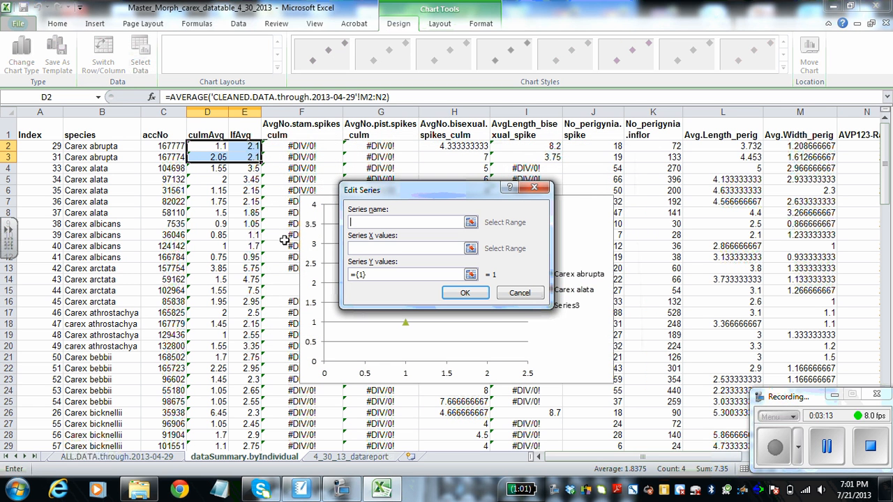
{"action": "left_click", "coordinate": [97, 270]}
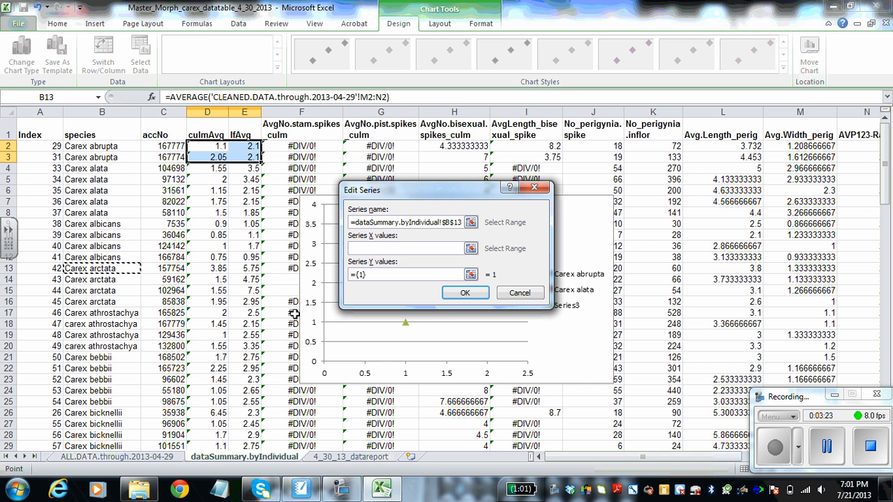
{"action": "left_click", "coordinate": [411, 248]}
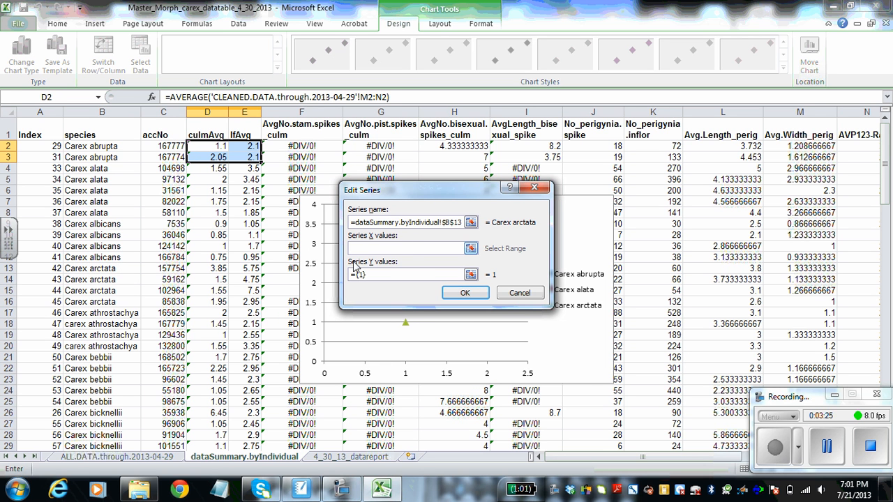
{"action": "left_click", "coordinate": [213, 270]}
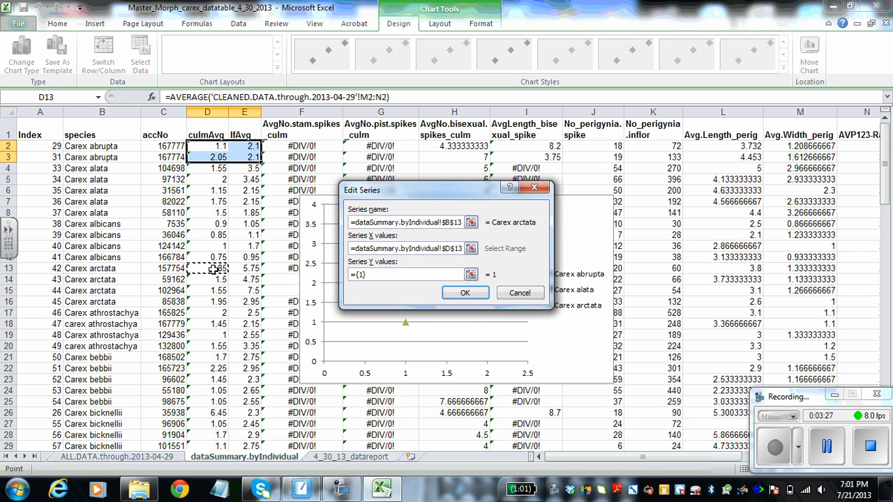
{"action": "left_click_drag", "start_coordinate": [213, 270], "coordinate": [213, 300]}
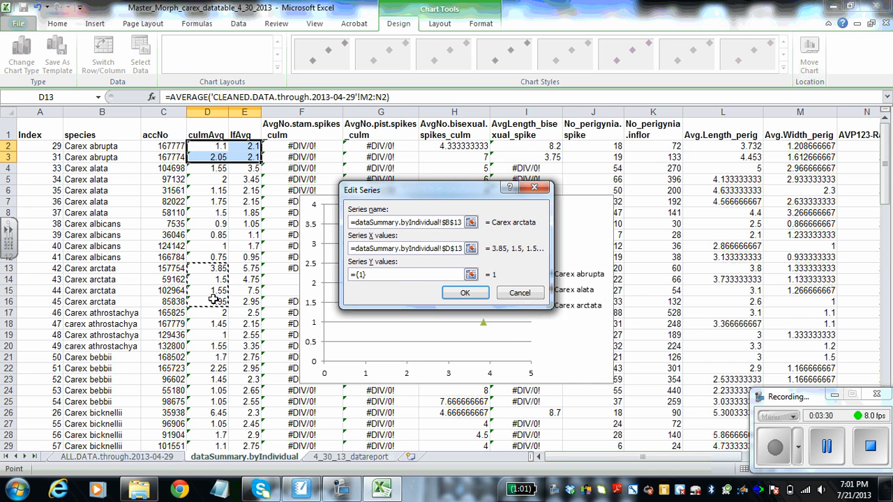
Set the Carex arctata series' Y values to the lfAvg range E13:E16, apply the data source changes, and dismiss the AutoRecover dialog
{"action": "left_click", "coordinate": [412, 277]}
{"action": "key", "text": "BackSpace"}
{"action": "key", "text": "BackSpace"}
{"action": "key", "text": "BackSpace"}
{"action": "key", "text": "BackSpace"}
{"action": "left_click_drag", "start_coordinate": [249, 269], "coordinate": [248, 300]}
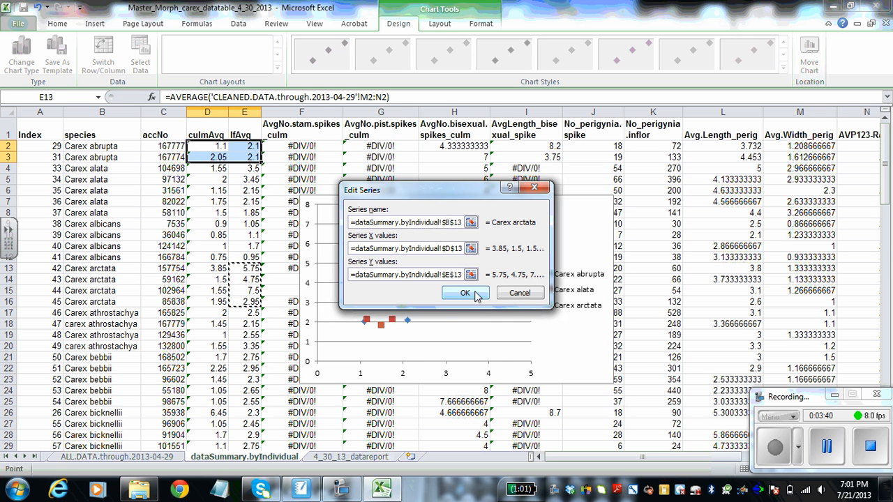
{"action": "left_click", "coordinate": [465, 293]}
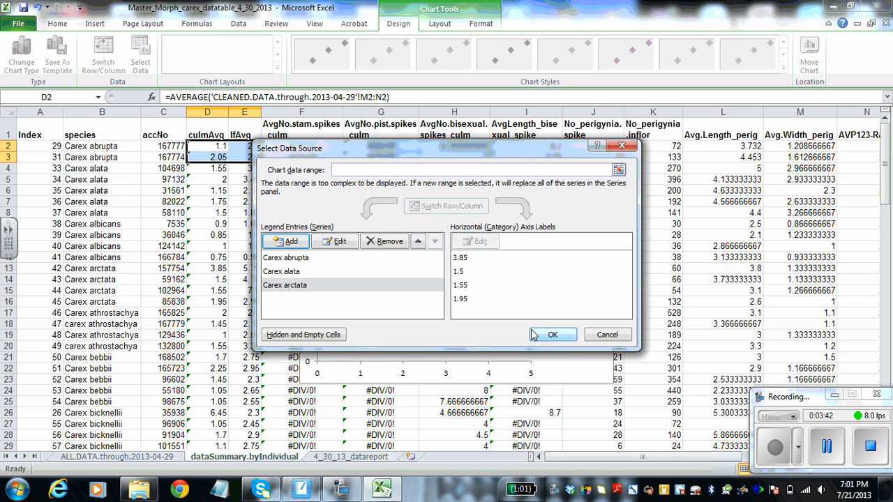
{"action": "left_click", "coordinate": [562, 335]}
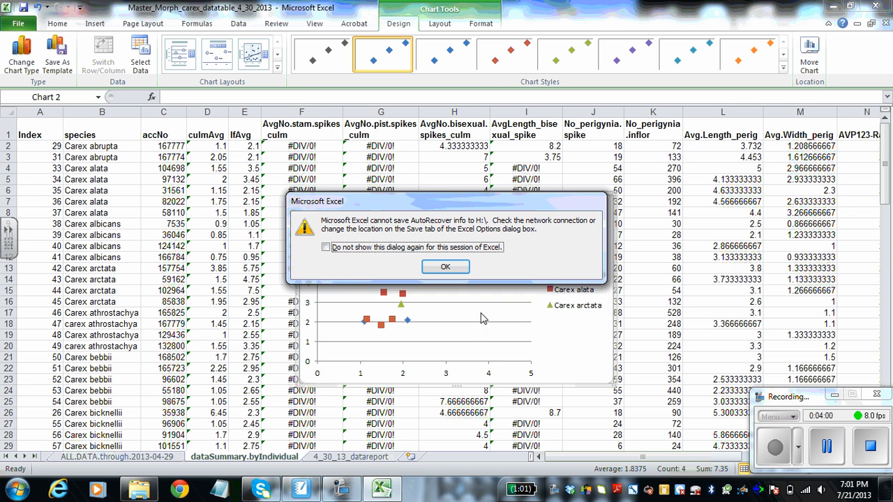
{"action": "left_click", "coordinate": [446, 269]}
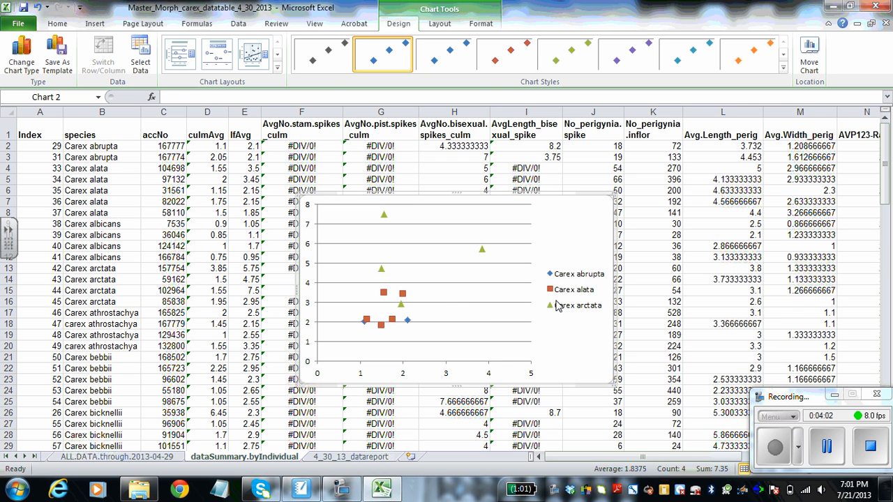